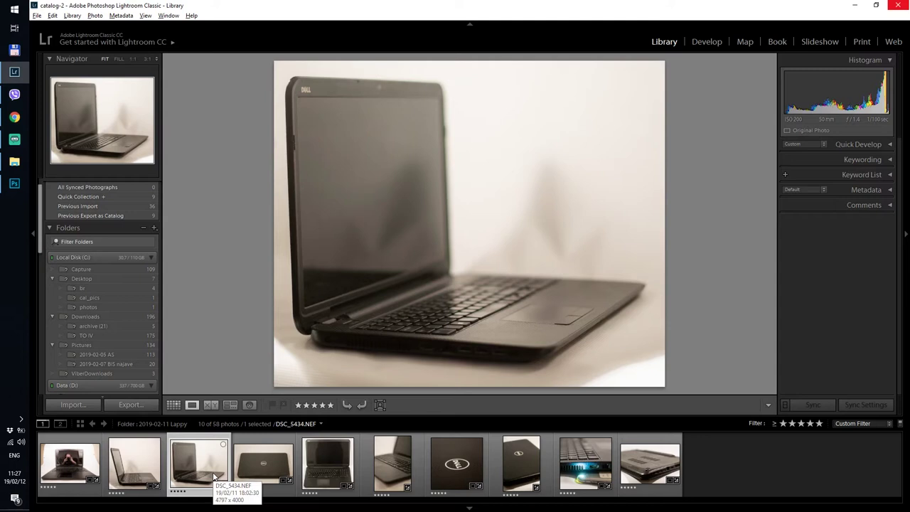
Review the Dell laptop photos one by one, ending on the front view with the photographer reflected in the screen.
{"action": "left_click", "coordinate": [266, 464]}
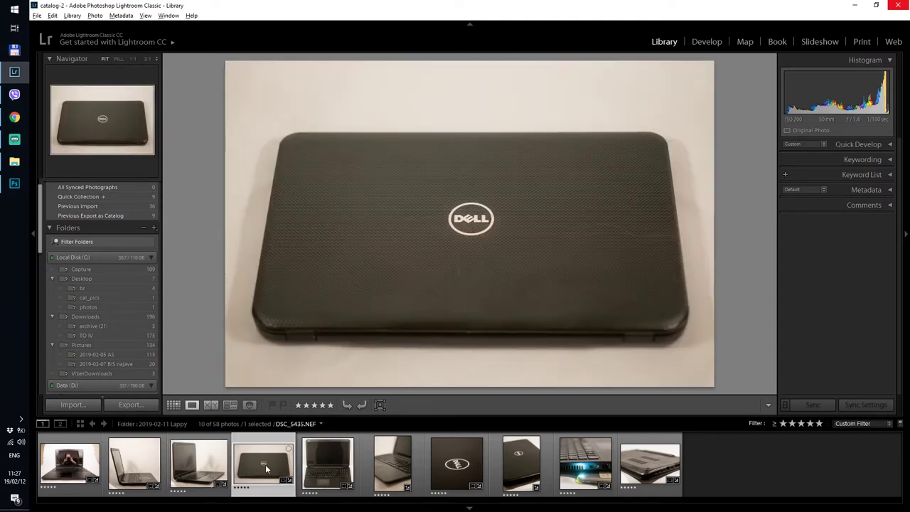
{"action": "left_click", "coordinate": [320, 466]}
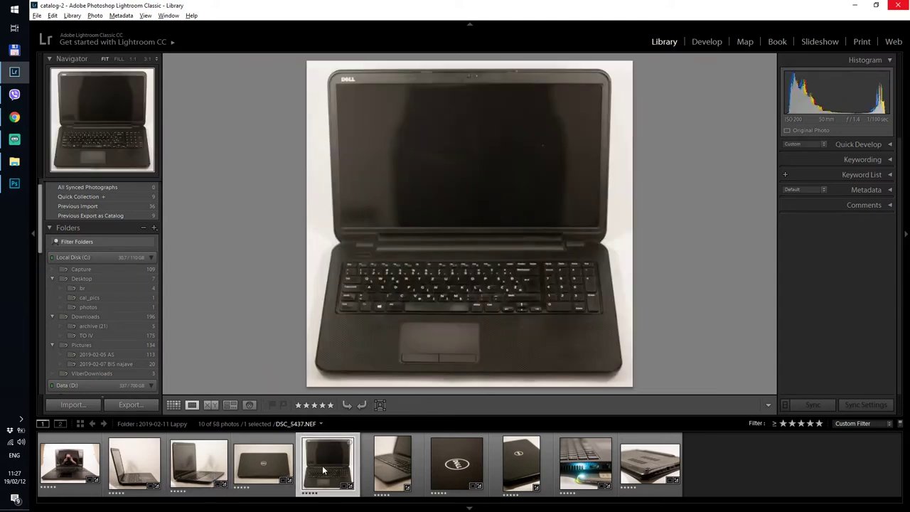
{"action": "left_click", "coordinate": [456, 466]}
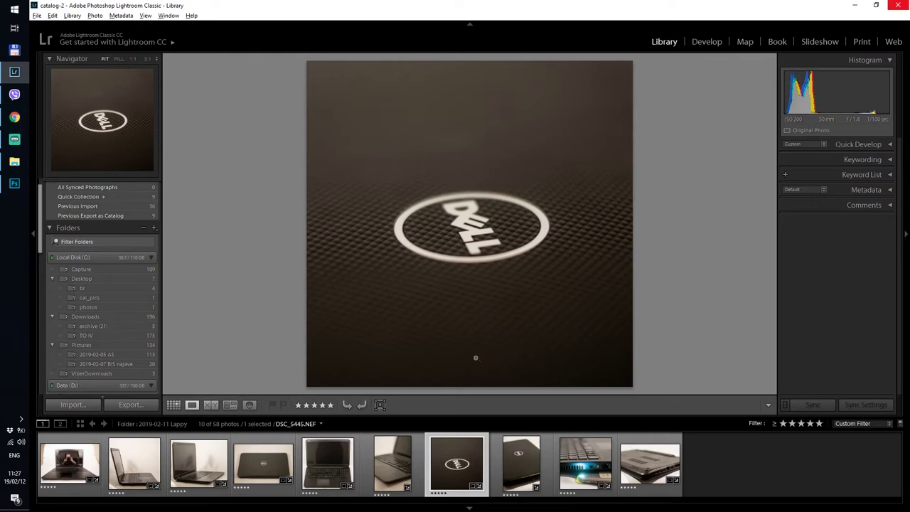
{"action": "left_click", "coordinate": [521, 464]}
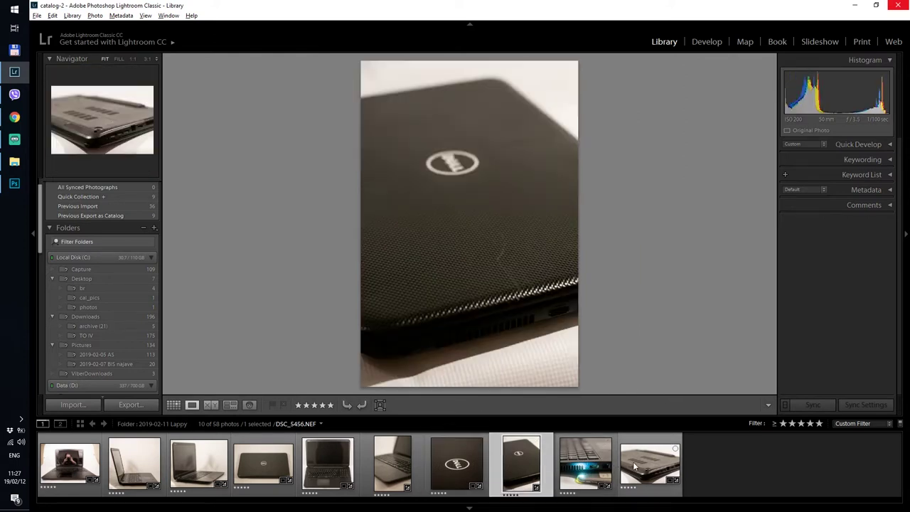
{"action": "left_click", "coordinate": [134, 464]}
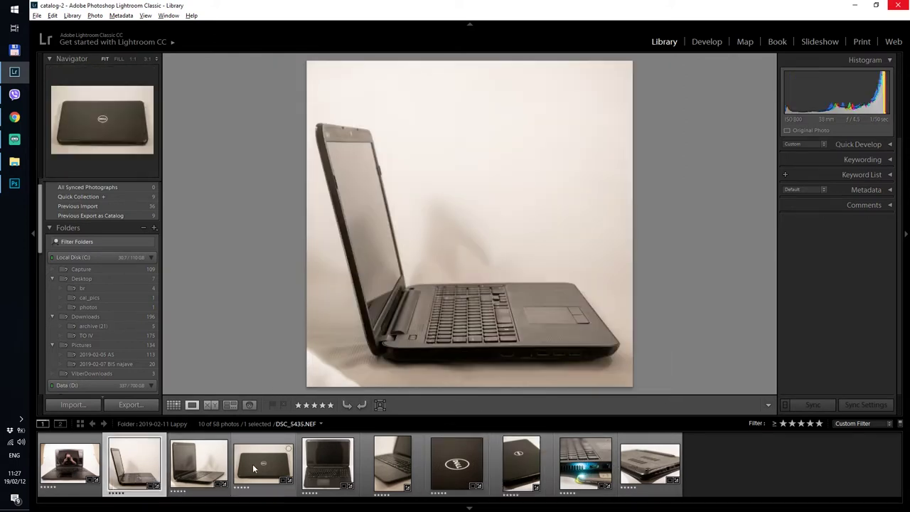
{"action": "left_click", "coordinate": [253, 464]}
{"action": "left_click", "coordinate": [133, 465]}
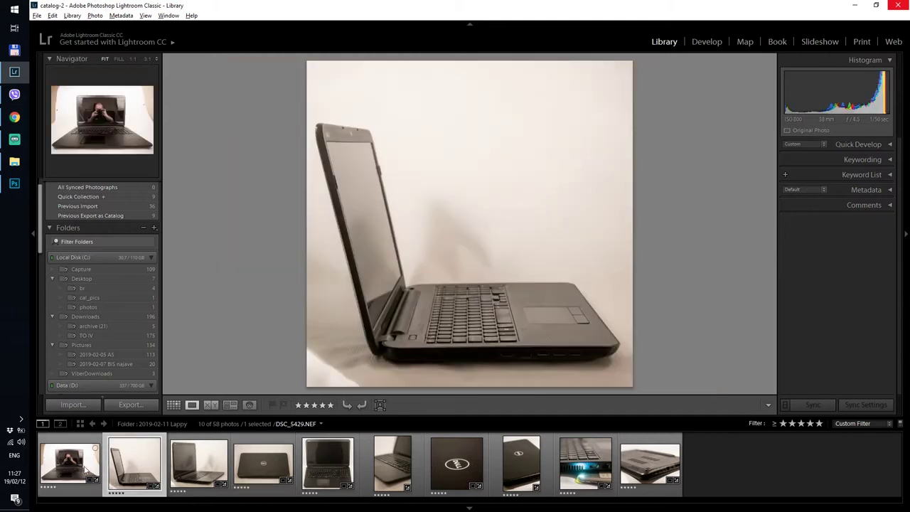
{"action": "left_click", "coordinate": [85, 470]}
Switch to Photoshop and use the Patch tool to remove the brown backdrop edges and both clips from ps-1.jpg, clearing the selection at the end.
{"action": "left_click", "coordinate": [14, 184]}
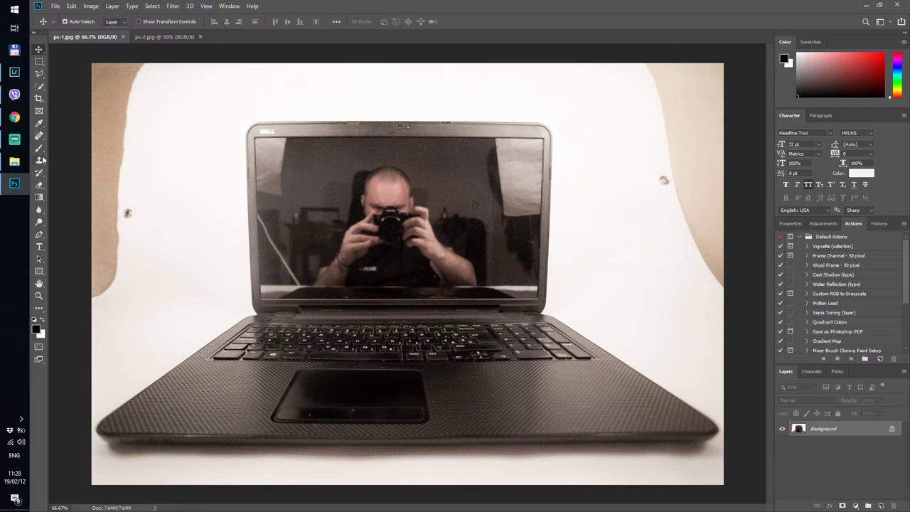
{"action": "left_click_drag", "start_coordinate": [39, 136], "coordinate": [81, 153]}
{"action": "mouse_move", "coordinate": [93, 317]}
{"action": "left_mouse_down"}
{"action": "mouse_move", "coordinate": [130, 290]}
{"action": "mouse_move", "coordinate": [174, 126]}
{"action": "mouse_move", "coordinate": [176, 69]}
{"action": "mouse_move", "coordinate": [101, 61]}
{"action": "left_mouse_up"}
{"action": "left_click_drag", "start_coordinate": [64, 193], "coordinate": [71, 299]}
{"action": "left_click_drag", "start_coordinate": [127, 189], "coordinate": [179, 197]}
{"action": "mouse_move", "coordinate": [737, 68]}
{"action": "left_mouse_down"}
{"action": "mouse_move", "coordinate": [628, 61]}
{"action": "mouse_move", "coordinate": [626, 123]}
{"action": "mouse_move", "coordinate": [640, 198]}
{"action": "mouse_move", "coordinate": [678, 276]}
{"action": "mouse_move", "coordinate": [734, 303]}
{"action": "mouse_move", "coordinate": [770, 211]}
{"action": "mouse_move", "coordinate": [769, 108]}
{"action": "mouse_move", "coordinate": [744, 63]}
{"action": "left_mouse_up"}
{"action": "left_click_drag", "start_coordinate": [692, 103], "coordinate": [605, 136]}
{"action": "key", "text": "ctrl+d"}
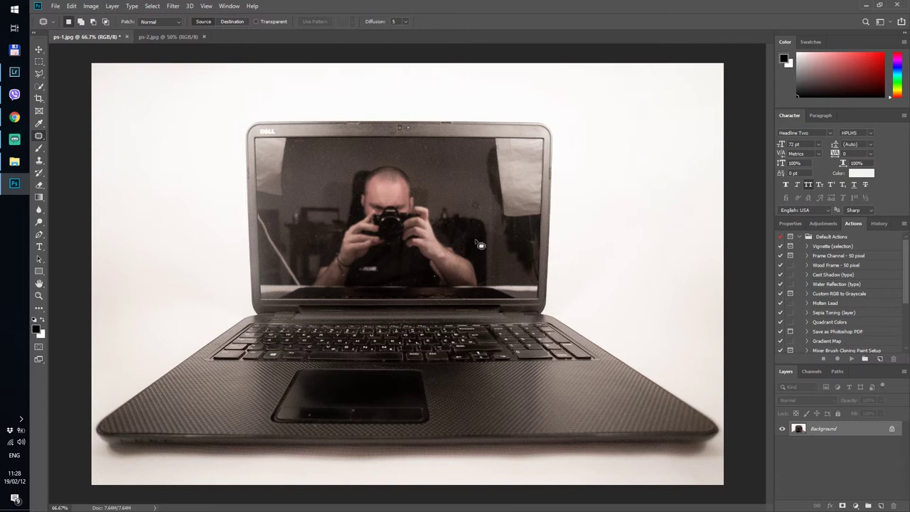
Outline the photographer's reflection on the laptop screen with the Polygonal Lasso, replace it with a content-aware fill, and deselect.
{"action": "left_click", "coordinate": [39, 75]}
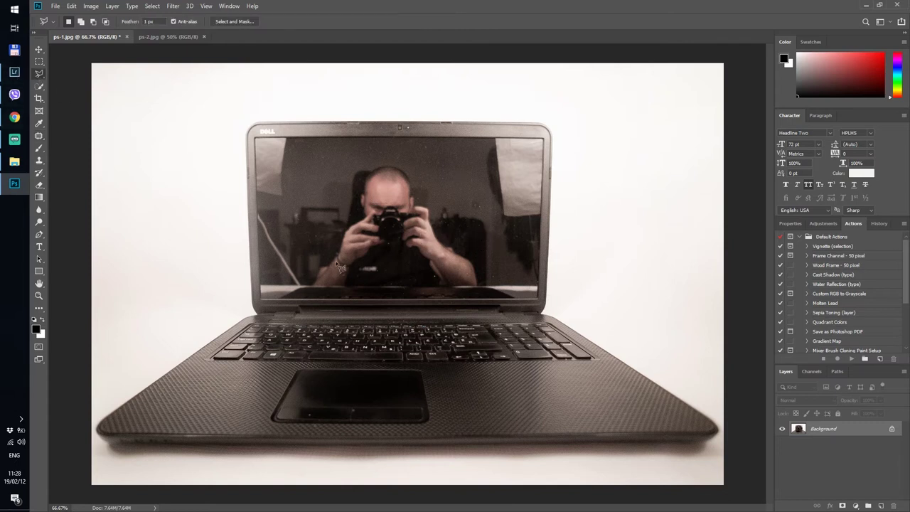
{"action": "left_click", "coordinate": [310, 292]}
{"action": "left_click", "coordinate": [485, 289]}
{"action": "left_click", "coordinate": [366, 160]}
{"action": "left_click", "coordinate": [352, 202]}
{"action": "left_click", "coordinate": [338, 221]}
{"action": "left_click", "coordinate": [320, 238]}
{"action": "left_click", "coordinate": [307, 284]}
{"action": "key", "text": "Return"}
{"action": "key", "text": "shift"}
{"action": "key", "text": "shift+F5"}
{"action": "left_click", "coordinate": [529, 139]}
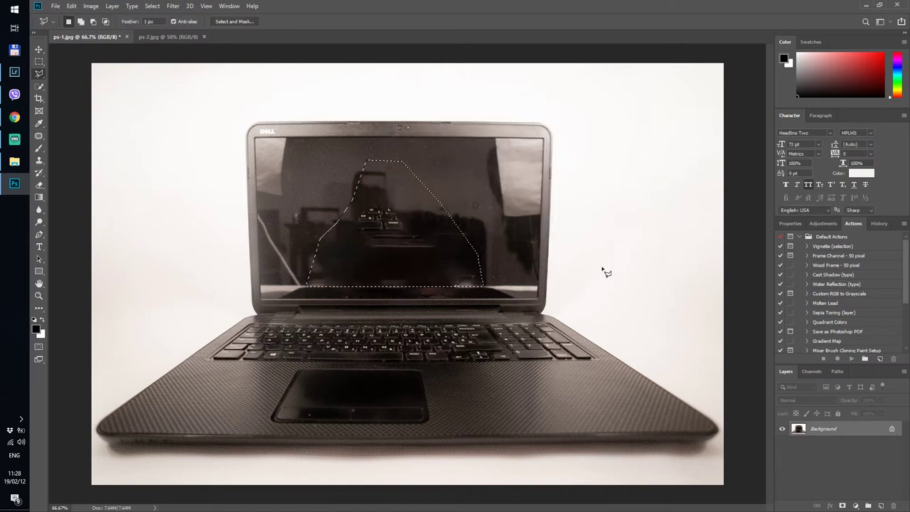
{"action": "key", "text": "ctrl+d"}
Lasso and fill the leftover keyboard-like artifacts in the middle of the screen and the bright remnant along its bottom edge.
{"action": "mouse_move", "coordinate": [363, 250]}
{"action": "left_mouse_down"}
{"action": "mouse_move", "coordinate": [447, 253]}
{"action": "mouse_move", "coordinate": [404, 213]}
{"action": "mouse_move", "coordinate": [365, 203]}
{"action": "mouse_move", "coordinate": [353, 214]}
{"action": "mouse_move", "coordinate": [363, 247]}
{"action": "left_mouse_up"}
{"action": "left_click", "coordinate": [361, 249]}
{"action": "key", "text": "shift+F5"}
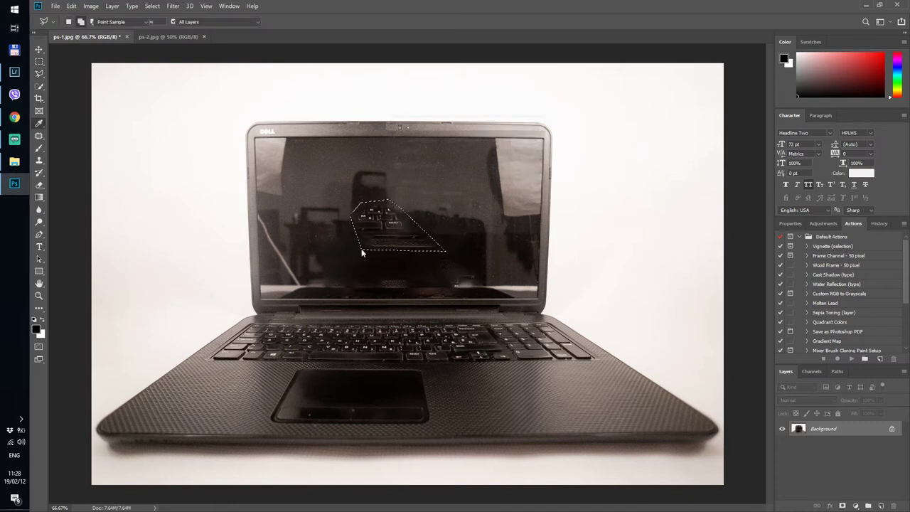
{"action": "left_click", "coordinate": [376, 286]}
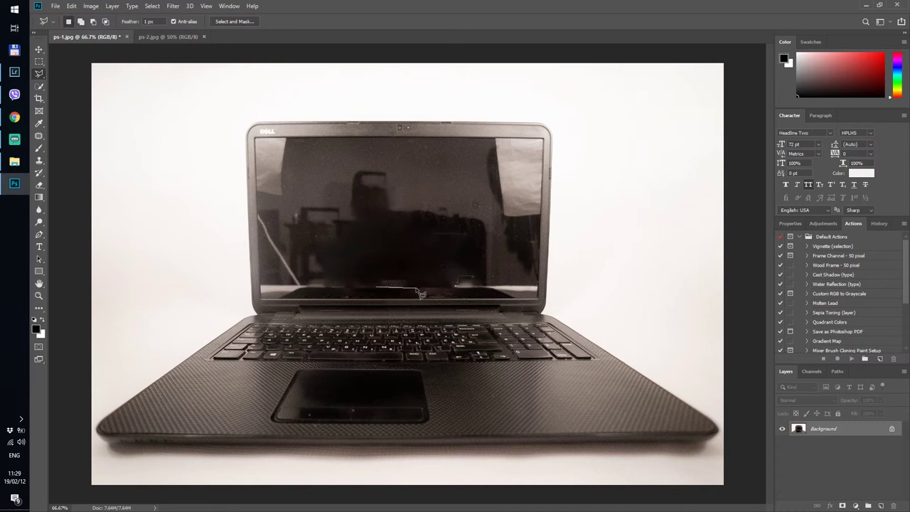
{"action": "mouse_move", "coordinate": [421, 294]}
{"action": "left_mouse_down"}
{"action": "mouse_move", "coordinate": [414, 276]}
{"action": "mouse_move", "coordinate": [381, 278]}
{"action": "left_mouse_up"}
{"action": "key", "text": "shift+BackSpace"}
{"action": "key", "text": "Return"}
{"action": "key", "text": "ctrl+d"}
Remove the small light remnant near the lower right of the laptop screen with the Spot Healing Brush.
{"action": "left_click", "coordinate": [39, 136]}
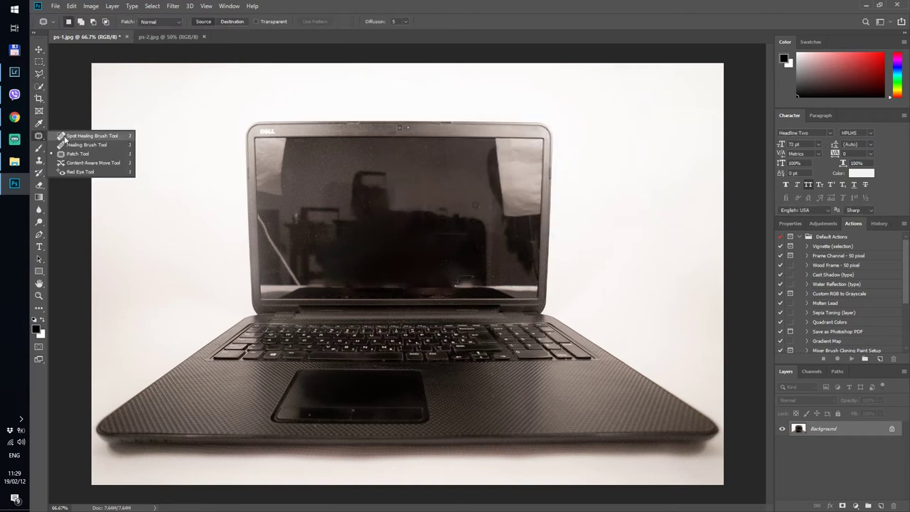
{"action": "left_click", "coordinate": [85, 136]}
{"action": "right_click", "coordinate": [455, 279], "text": "alt"}
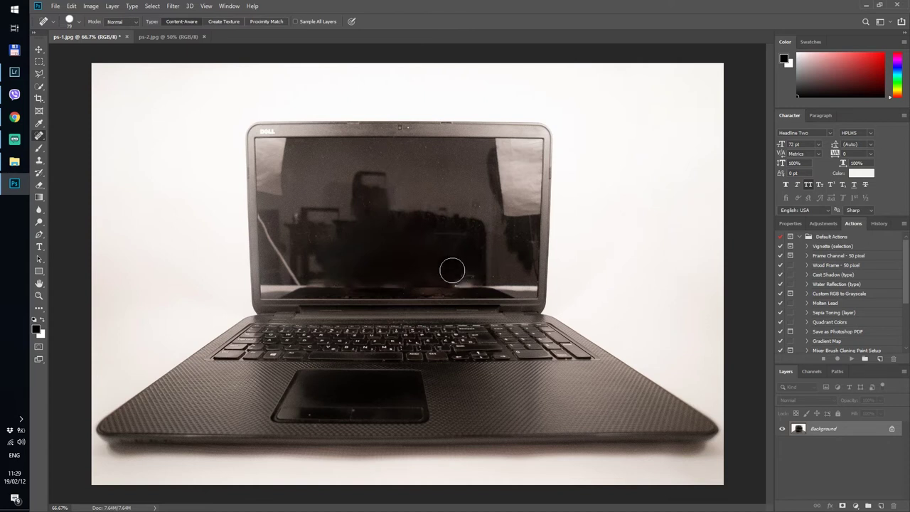
{"action": "left_click", "coordinate": [460, 279]}
Select the laptop's whole display area inside the bezel, corner to corner, with the Polygonal Lasso.
{"action": "key", "text": "l"}
{"action": "scroll", "coordinate": [263, 146], "scroll_direction": "up", "scroll_amount": 4}
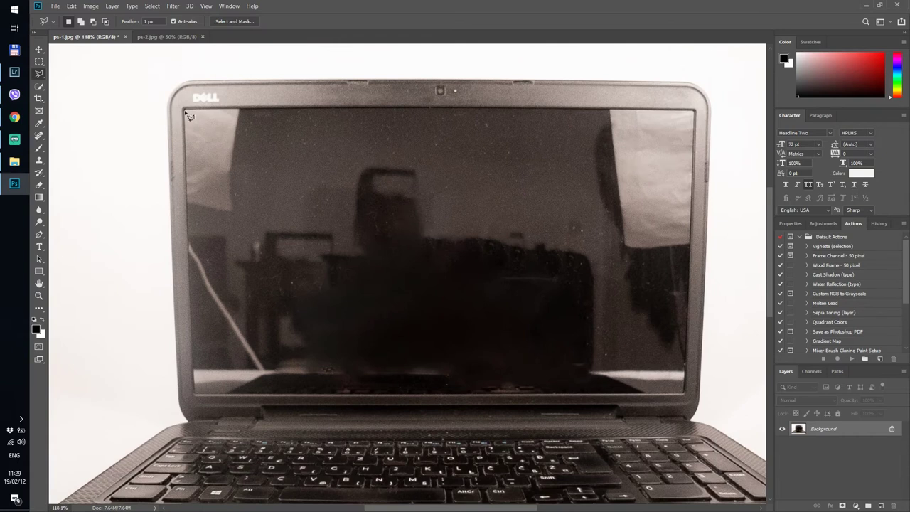
{"action": "left_click", "coordinate": [185, 111]}
{"action": "left_click", "coordinate": [694, 110]}
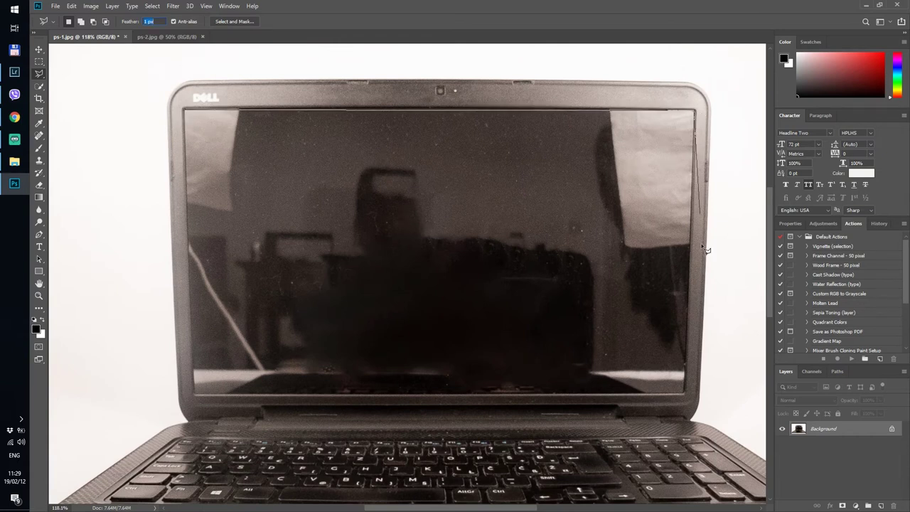
{"action": "left_click", "coordinate": [684, 394]}
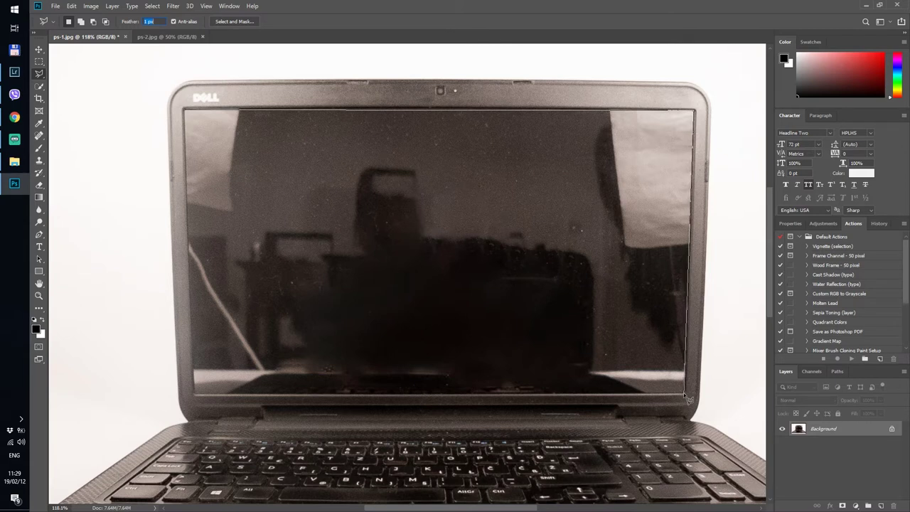
{"action": "double_click", "coordinate": [196, 394]}
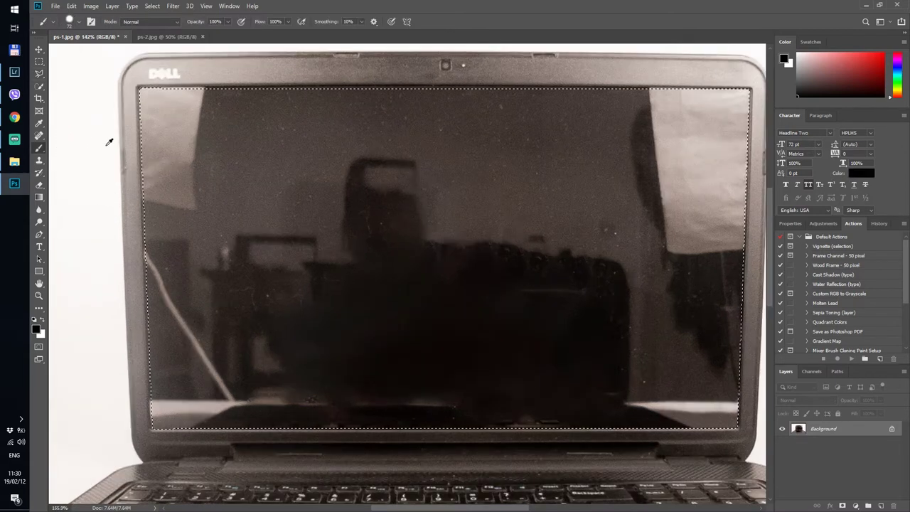
Refine the display selection's edges and corners in Quick Mask mode with a harder 11 px brush, and return to the normal selection.
{"action": "scroll", "coordinate": [128, 158], "scroll_direction": "up", "scroll_amount": 6}
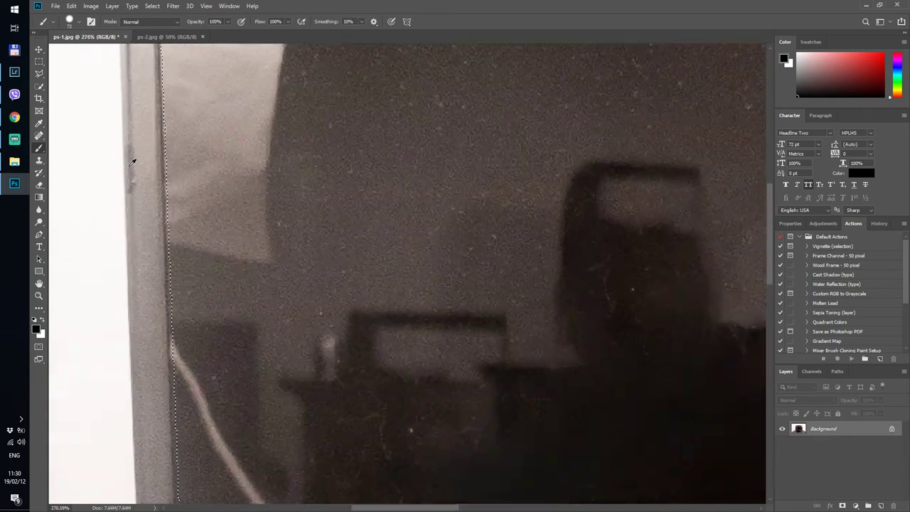
{"action": "scroll", "coordinate": [165, 212], "scroll_direction": "down", "scroll_amount": 5}
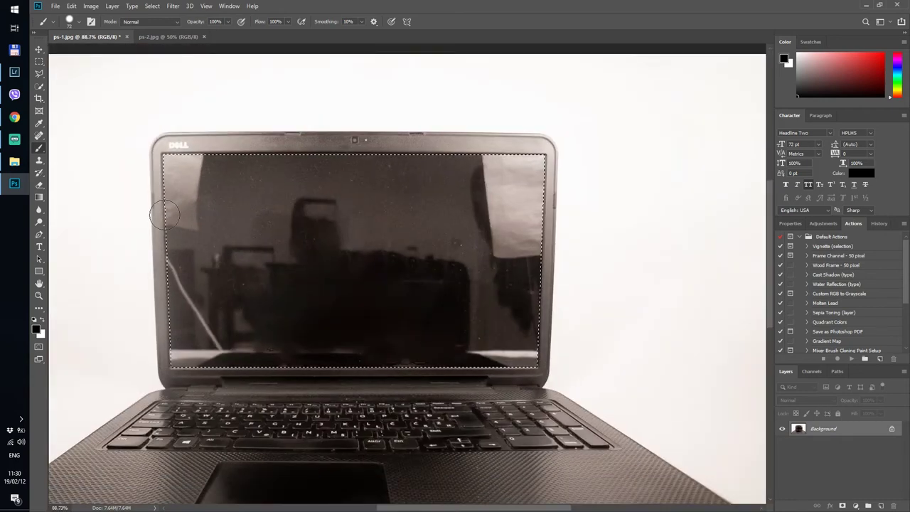
{"action": "key", "text": "q"}
{"action": "scroll", "coordinate": [109, 202], "scroll_direction": "up", "scroll_amount": 4}
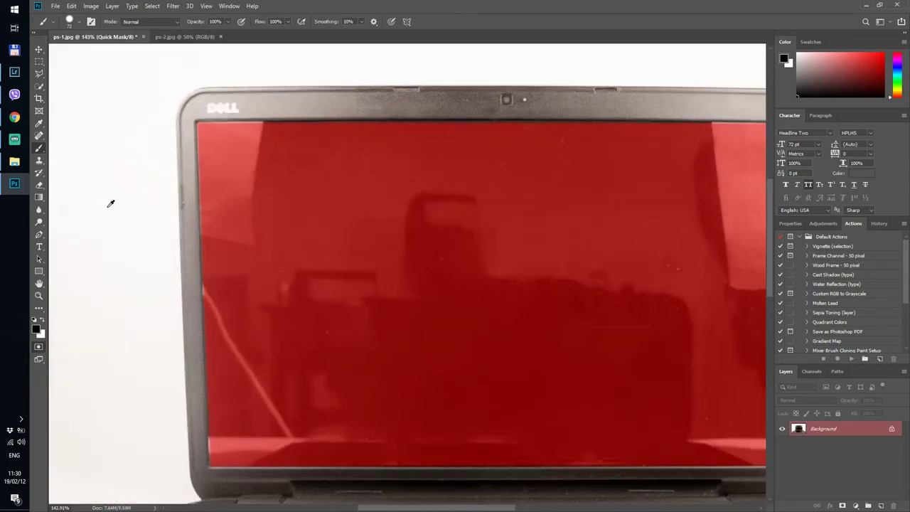
{"action": "left_click_drag", "start_coordinate": [148, 203], "coordinate": [170, 179]}
{"action": "right_click", "coordinate": [281, 159]}
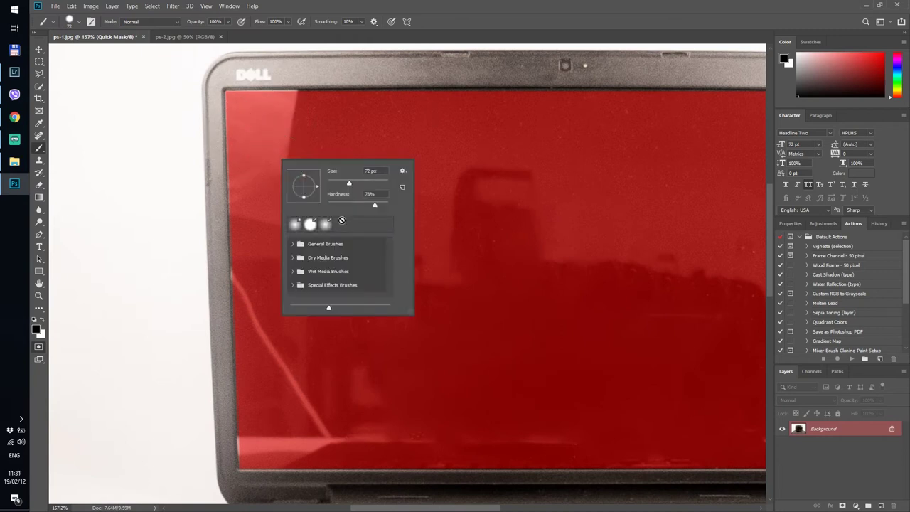
{"action": "left_click_drag", "start_coordinate": [376, 204], "coordinate": [384, 205]}
{"action": "left_click", "coordinate": [338, 183]}
{"action": "key", "text": "Return"}
{"action": "left_click_drag", "start_coordinate": [242, 102], "coordinate": [232, 107], "text": "alt"}
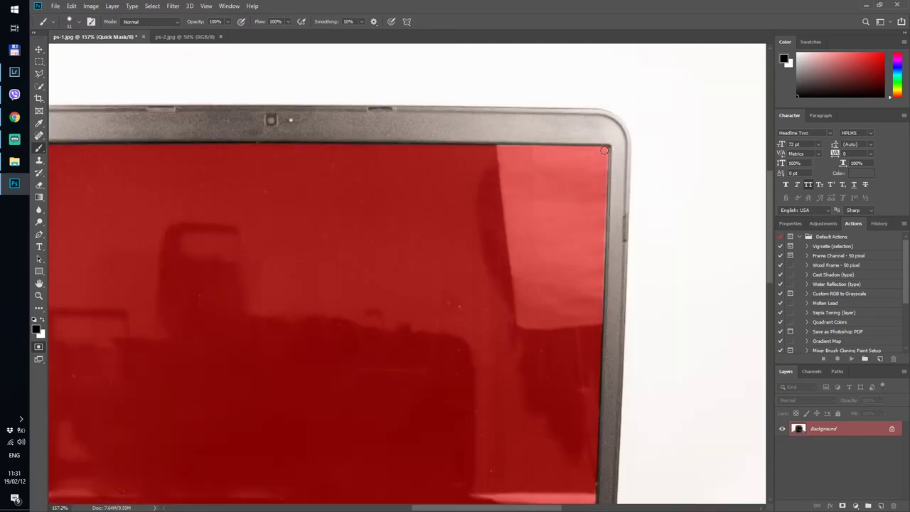
{"action": "left_click_drag", "start_coordinate": [534, 283], "coordinate": [488, 212]}
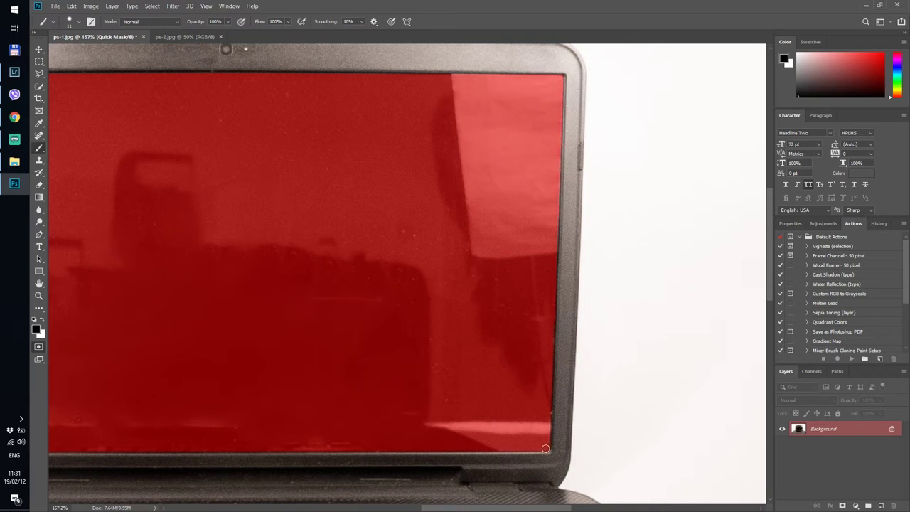
{"action": "key", "text": "ctrl+0"}
{"action": "key", "text": "q"}
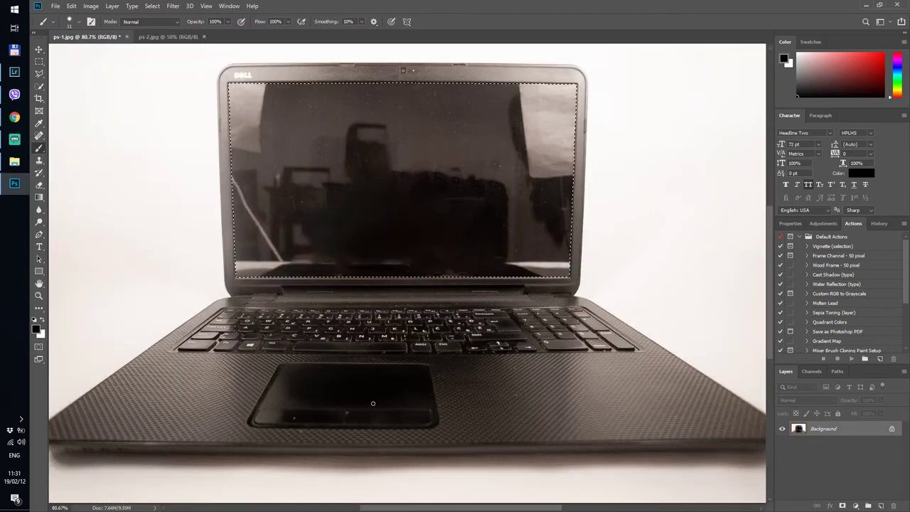
Apply a Gaussian Blur with a 20-pixel radius to the selected display area and deselect it.
{"action": "left_click", "coordinate": [172, 6]}
{"action": "mouse_move", "coordinate": [217, 115]}
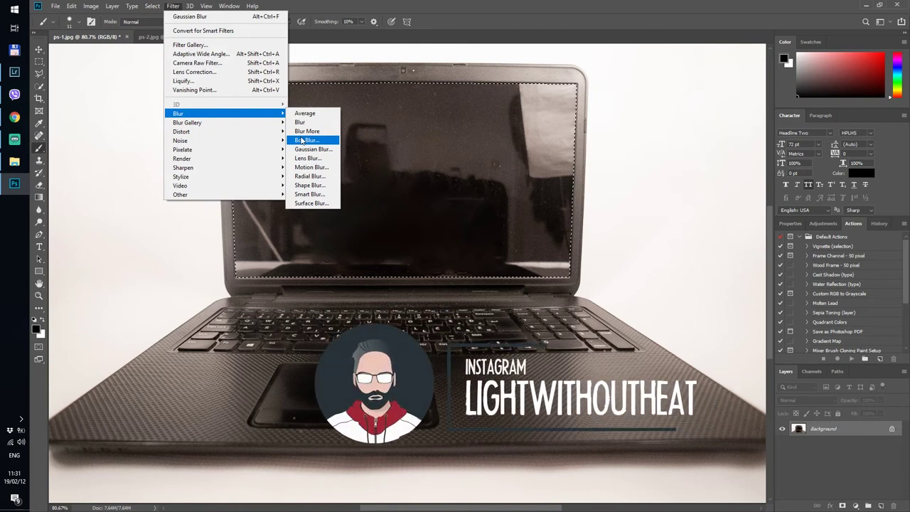
{"action": "left_click", "coordinate": [299, 149]}
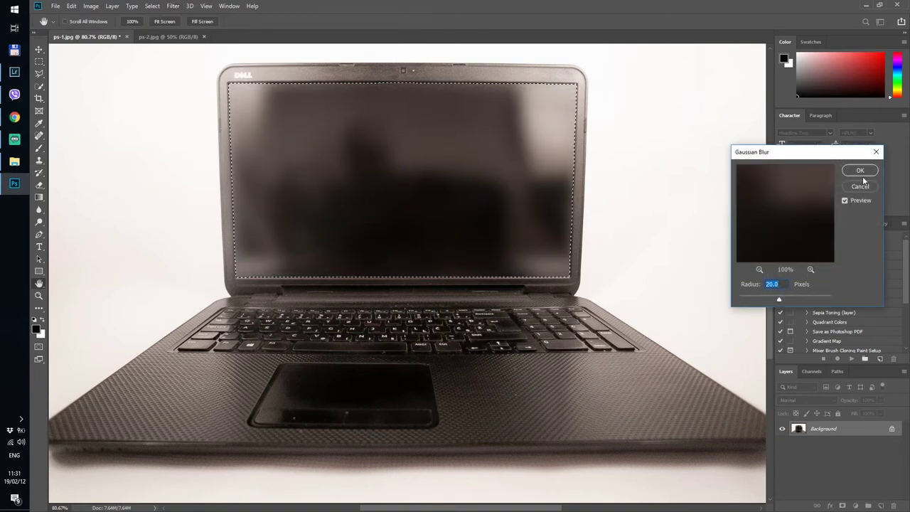
{"action": "left_click", "coordinate": [860, 171]}
{"action": "key", "text": "ctrl+d"}
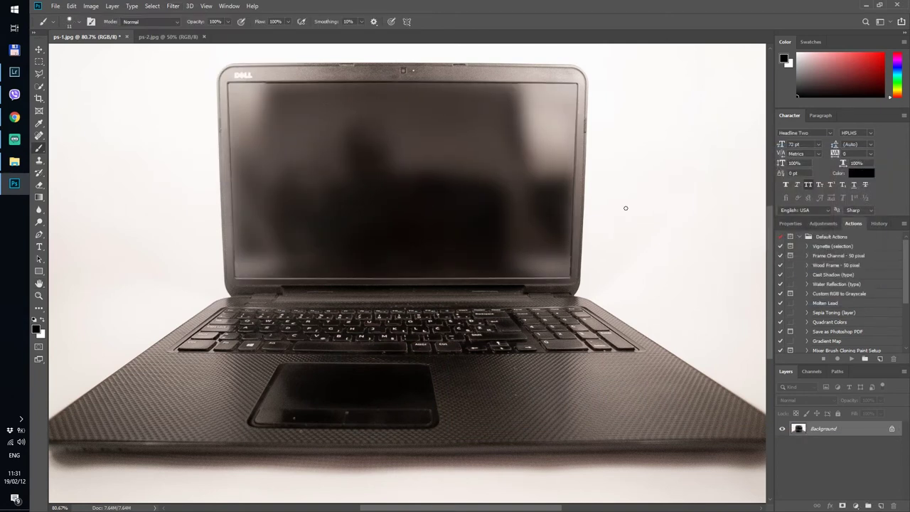
{"action": "scroll", "coordinate": [623, 212], "scroll_direction": "down", "scroll_amount": 7}
{"action": "scroll", "coordinate": [542, 276], "scroll_direction": "up", "scroll_amount": 5}
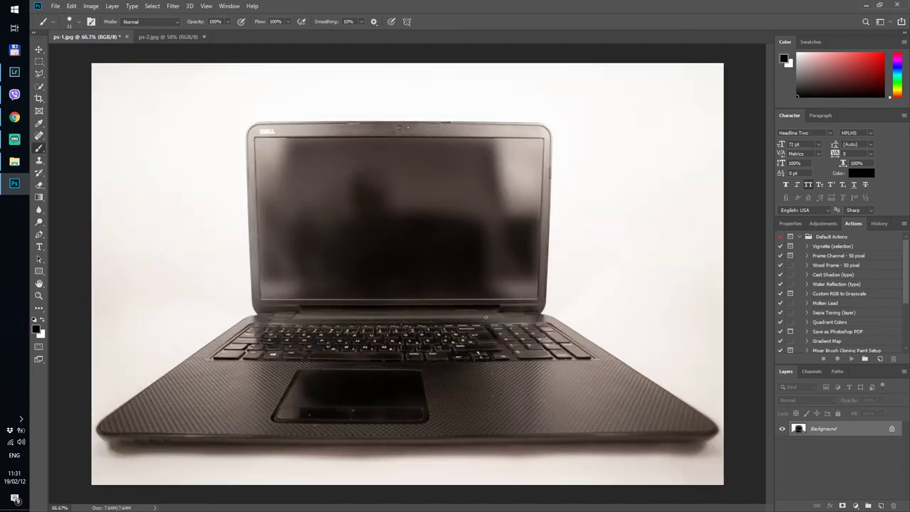
{"action": "scroll", "coordinate": [357, 359], "scroll_direction": "up", "scroll_amount": 2}
{"action": "scroll", "coordinate": [358, 358], "scroll_direction": "down", "scroll_amount": 3}
{"action": "scroll", "coordinate": [356, 391], "scroll_direction": "up", "scroll_amount": 5}
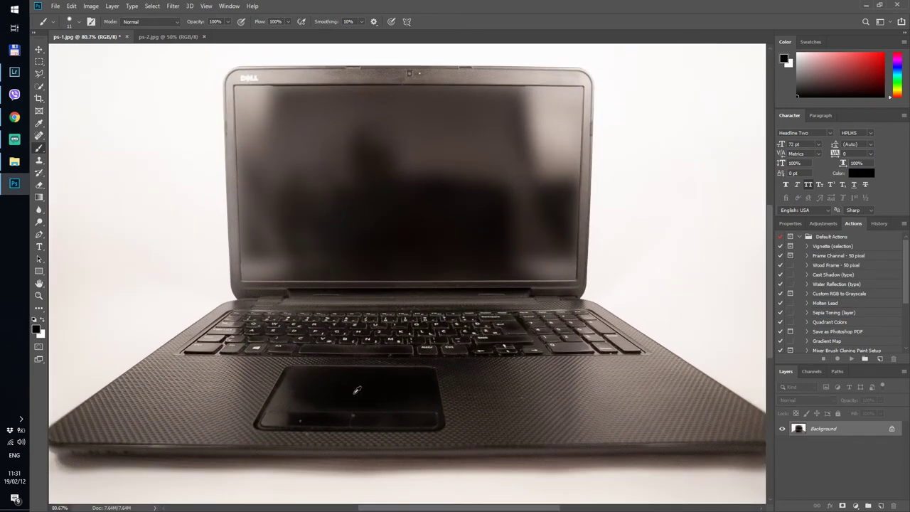
{"action": "scroll", "coordinate": [359, 389], "scroll_direction": "down", "scroll_amount": 4}
{"action": "scroll", "coordinate": [357, 390], "scroll_direction": "up", "scroll_amount": 4}
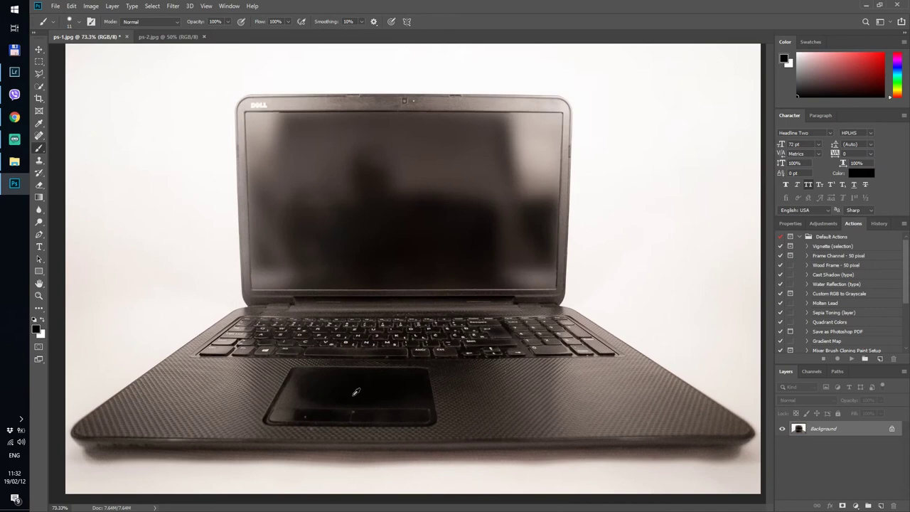
Heal the light specks along the lower edge of the laptop's touchpad with the Spot Healing Brush.
{"action": "scroll", "coordinate": [356, 392], "scroll_direction": "up", "scroll_amount": 1}
{"action": "right_click", "coordinate": [40, 135]}
{"action": "left_click", "coordinate": [75, 135]}
{"action": "left_click_drag", "start_coordinate": [294, 421], "coordinate": [288, 427]}
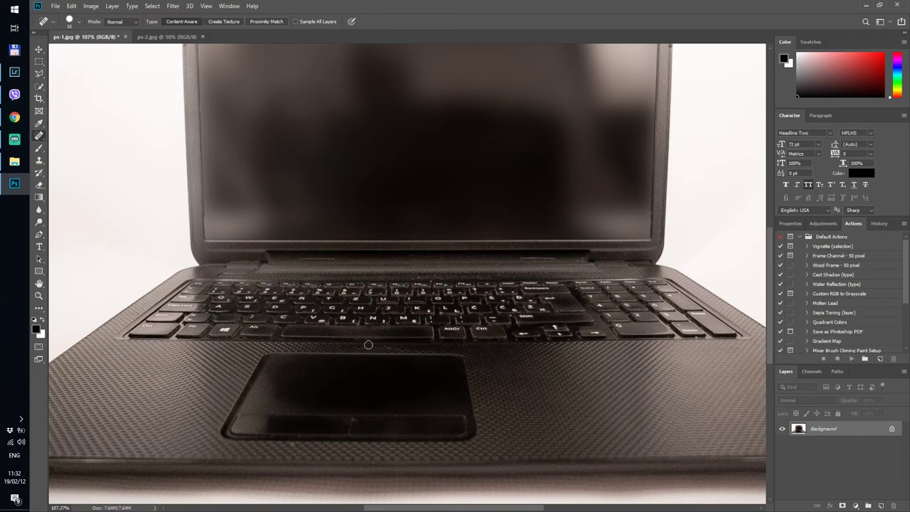
Examine the retouched keyboard, touchpad and display up close and at full-image size for remaining flaws.
{"action": "scroll", "coordinate": [354, 357], "scroll_direction": "down", "scroll_amount": 2}
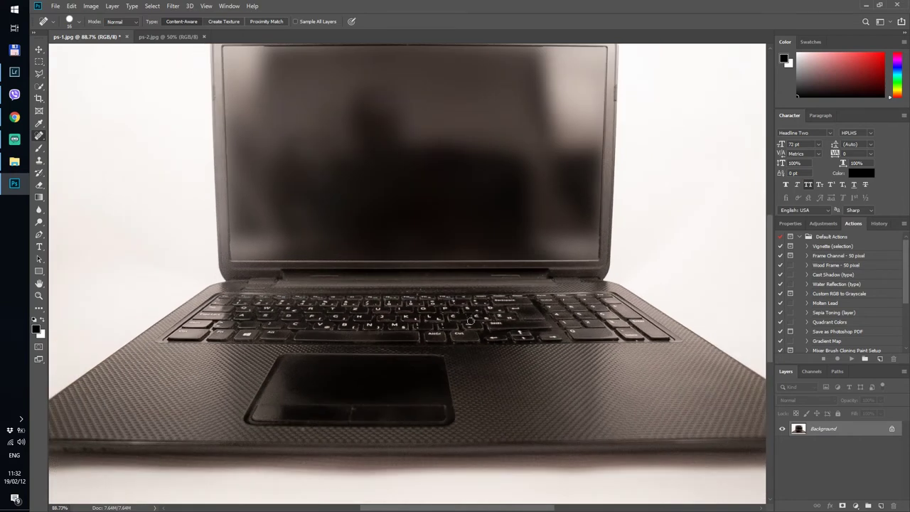
{"action": "scroll", "coordinate": [470, 322], "scroll_direction": "down", "scroll_amount": 2}
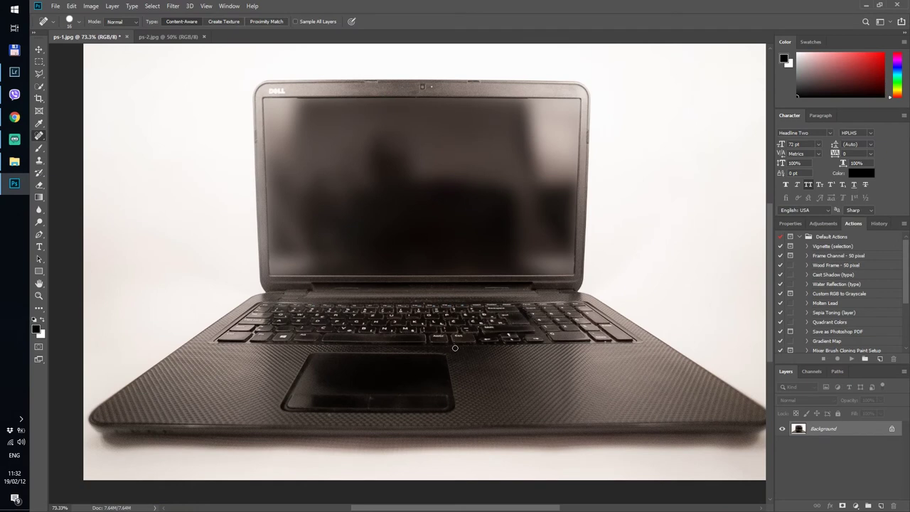
{"action": "scroll", "coordinate": [383, 395], "scroll_direction": "up", "scroll_amount": 8}
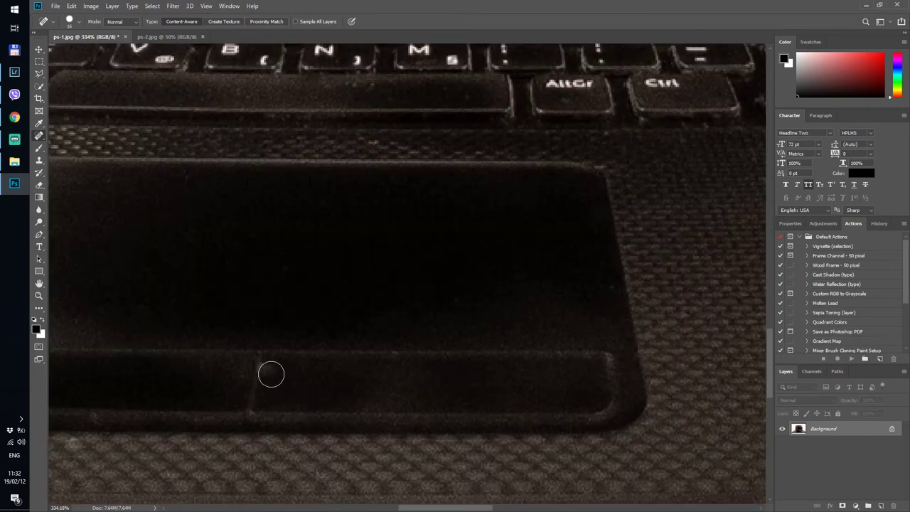
{"action": "scroll", "coordinate": [391, 391], "scroll_direction": "down", "scroll_amount": 5}
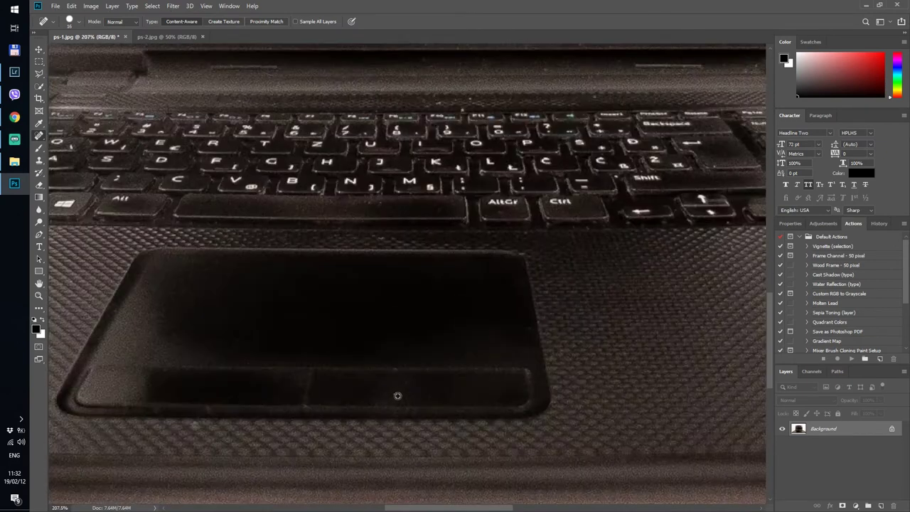
{"action": "scroll", "coordinate": [399, 402], "scroll_direction": "down", "scroll_amount": 4}
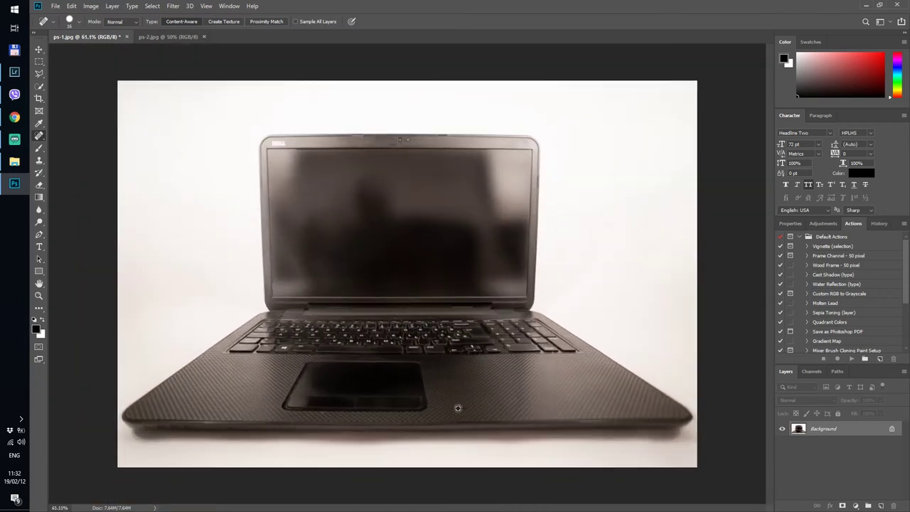
{"action": "scroll", "coordinate": [413, 387], "scroll_direction": "up", "scroll_amount": 3}
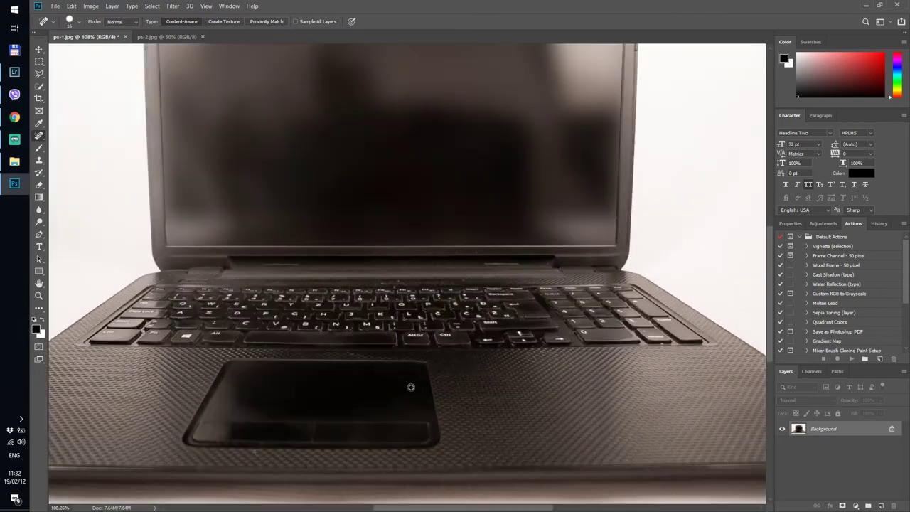
{"action": "scroll", "coordinate": [411, 387], "scroll_direction": "down", "scroll_amount": 4}
Close ps-1.jpg and bring the whole ps-2.jpg photo into view.
{"action": "key", "text": "ctrl+w"}
{"action": "scroll", "coordinate": [366, 348], "scroll_direction": "down", "scroll_amount": 1}
{"action": "scroll", "coordinate": [366, 348], "scroll_direction": "up", "scroll_amount": 2}
{"action": "scroll", "coordinate": [366, 348], "scroll_direction": "up", "scroll_amount": 1}
{"action": "scroll", "coordinate": [365, 348], "scroll_direction": "down", "scroll_amount": 1}
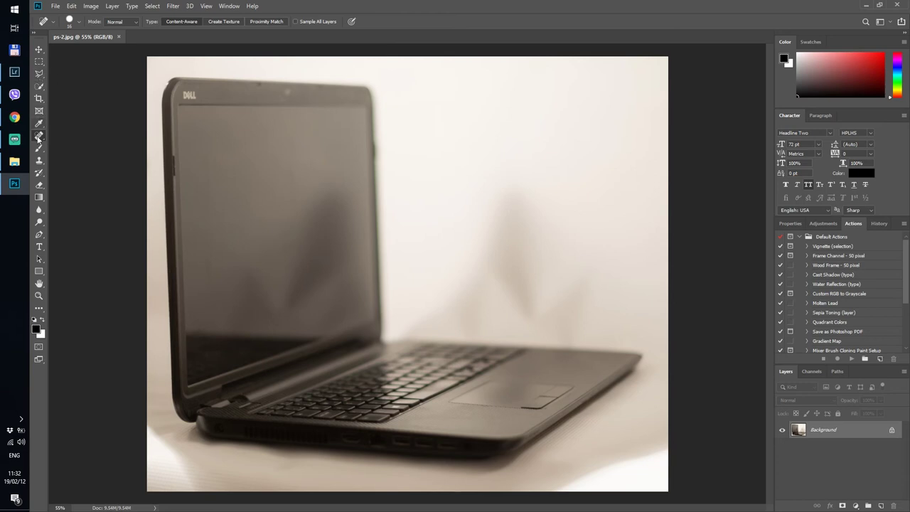
Outline the shadow on the backdrop behind the laptop's keyboard base with the Polygonal Lasso.
{"action": "right_click", "coordinate": [39, 136]}
{"action": "left_click", "coordinate": [54, 138]}
{"action": "left_click", "coordinate": [37, 76]}
{"action": "left_click", "coordinate": [398, 337]}
{"action": "left_click", "coordinate": [651, 351]}
{"action": "left_click", "coordinate": [631, 283]}
{"action": "left_click", "coordinate": [572, 206]}
{"action": "left_click", "coordinate": [516, 175]}
{"action": "left_click", "coordinate": [487, 184]}
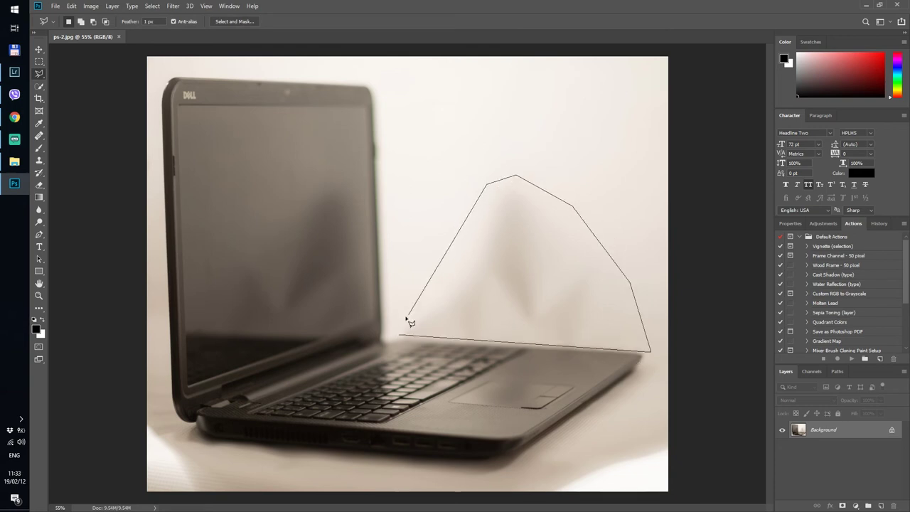
{"action": "left_click", "coordinate": [402, 335]}
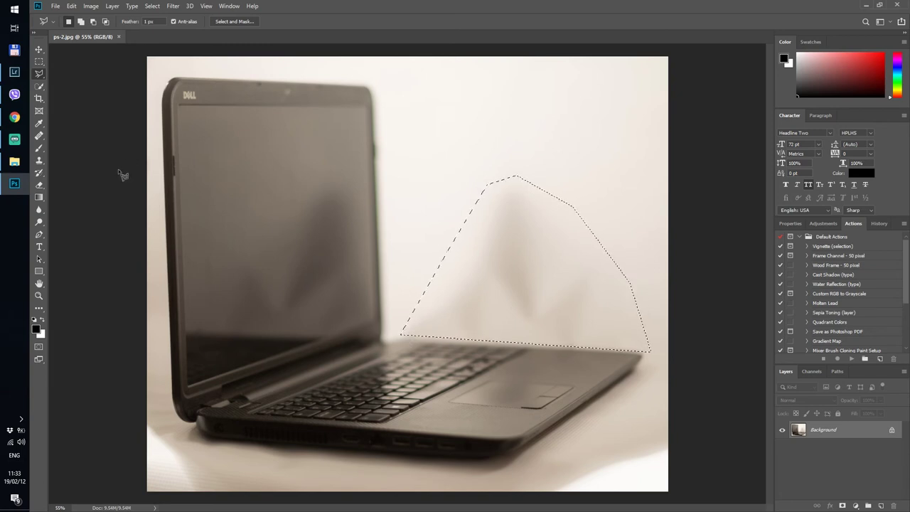
Patch the selected backdrop shadow with the clean backdrop directly above it, using the Patch tool.
{"action": "left_click", "coordinate": [39, 136]}
{"action": "right_click", "coordinate": [39, 135]}
{"action": "left_click", "coordinate": [81, 155]}
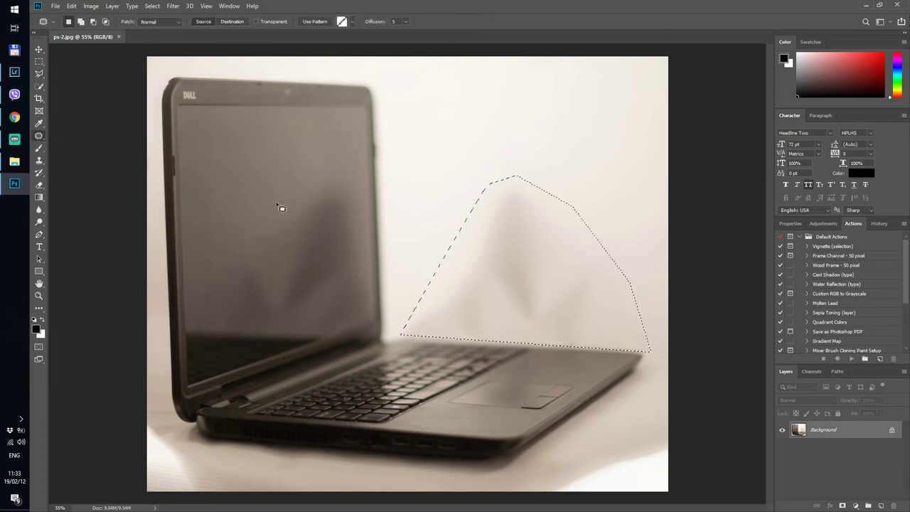
{"action": "left_click_drag", "start_coordinate": [477, 287], "coordinate": [476, 112]}
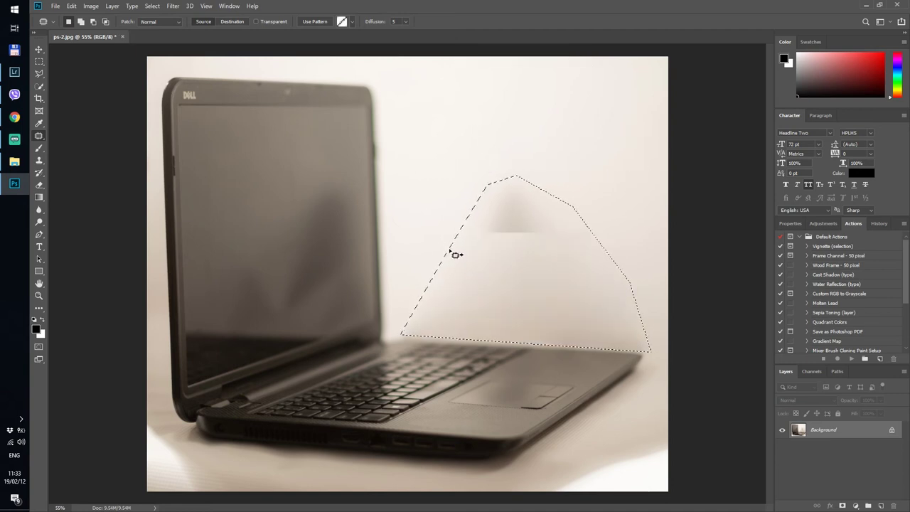
Patch the leftover shadow tip with clean backdrop from above it and deselect.
{"action": "mouse_move", "coordinate": [442, 239]}
{"action": "left_mouse_down"}
{"action": "mouse_move", "coordinate": [532, 248]}
{"action": "mouse_move", "coordinate": [583, 235]}
{"action": "mouse_move", "coordinate": [587, 197]}
{"action": "mouse_move", "coordinate": [484, 177]}
{"action": "left_mouse_up"}
{"action": "left_click_drag", "start_coordinate": [440, 211], "coordinate": [437, 207]}
{"action": "left_click_drag", "start_coordinate": [500, 218], "coordinate": [491, 132]}
{"action": "key", "text": "ctrl+d"}
{"action": "scroll", "coordinate": [495, 338], "scroll_direction": "down", "scroll_amount": 9}
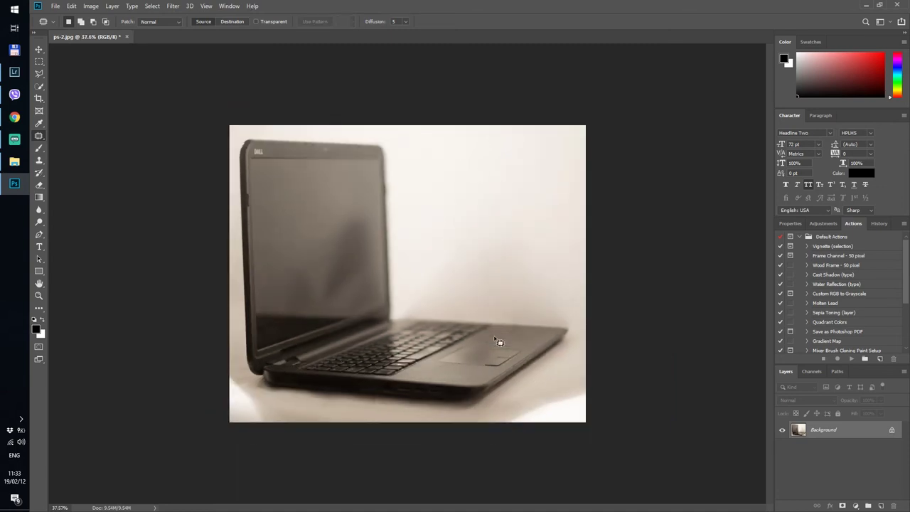
Patch the bright patches in the photo's lower right and lower left corners with clean backdrop and deselect.
{"action": "scroll", "coordinate": [480, 366], "scroll_direction": "up", "scroll_amount": 4}
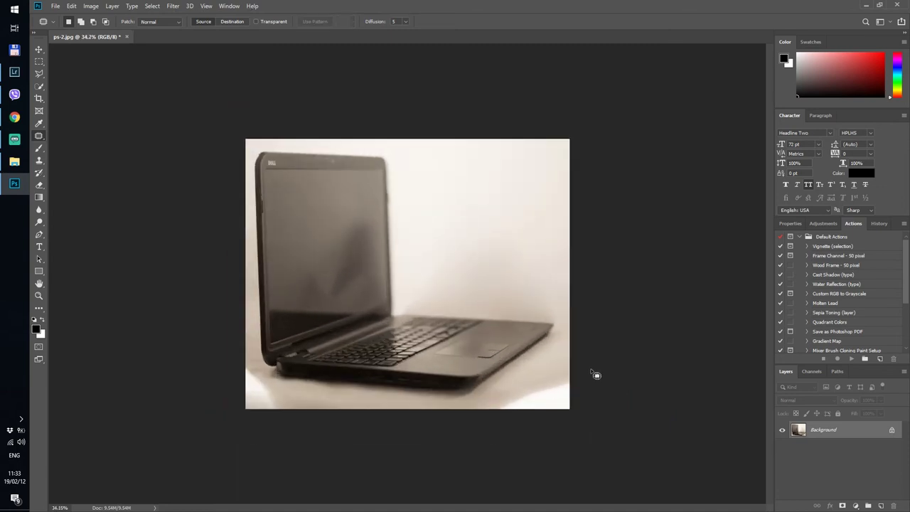
{"action": "mouse_move", "coordinate": [462, 413]}
{"action": "left_mouse_down"}
{"action": "mouse_move", "coordinate": [515, 422]}
{"action": "mouse_move", "coordinate": [606, 408]}
{"action": "left_mouse_up"}
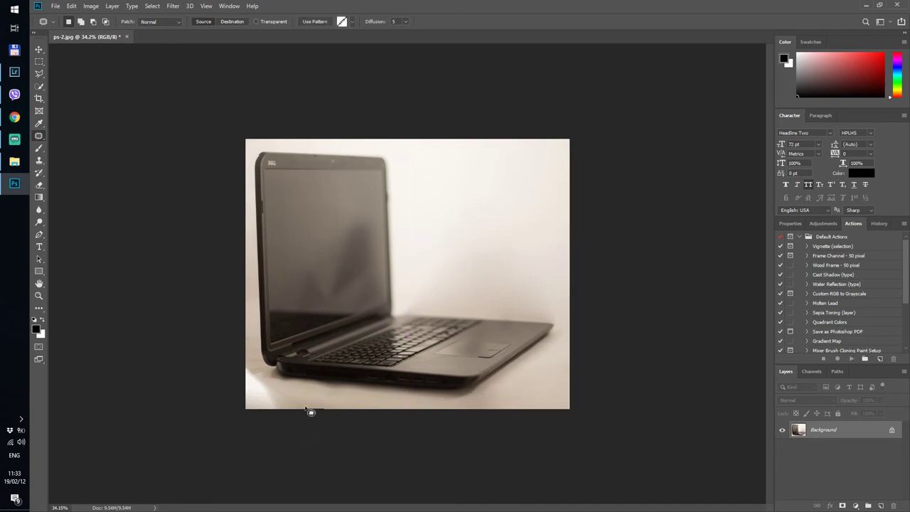
{"action": "left_click_drag", "start_coordinate": [285, 386], "coordinate": [461, 275]}
{"action": "key", "text": "ctrl+d"}
{"action": "scroll", "coordinate": [400, 352], "scroll_direction": "down", "scroll_amount": 3}
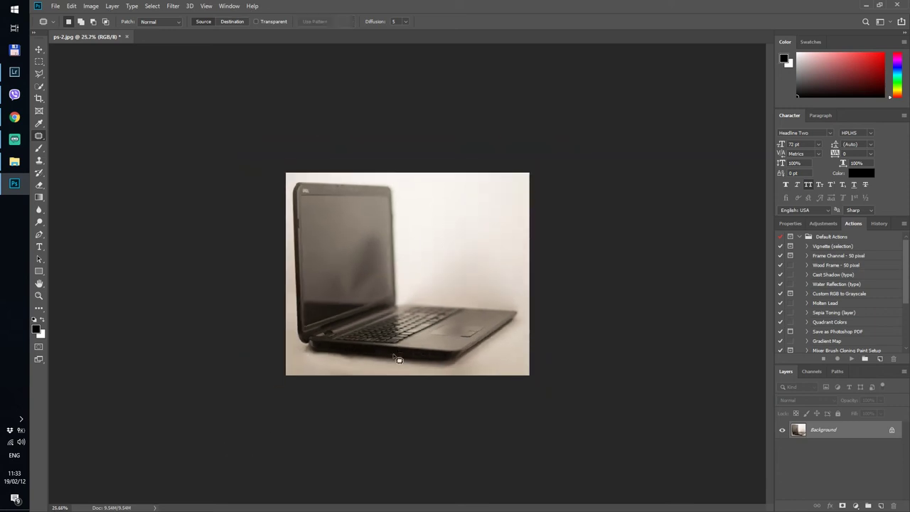
{"action": "scroll", "coordinate": [398, 359], "scroll_direction": "up", "scroll_amount": 8}
{"action": "scroll", "coordinate": [374, 368], "scroll_direction": "down", "scroll_amount": 1}
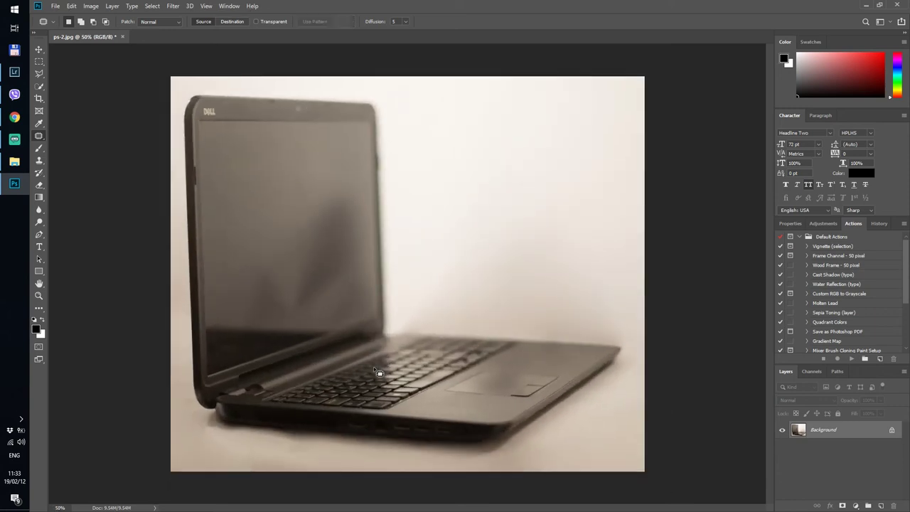
Outline the dark reflection on the laptop's display with the Polygonal Lasso, keeping inside the bezel.
{"action": "scroll", "coordinate": [377, 235], "scroll_direction": "up", "scroll_amount": 1}
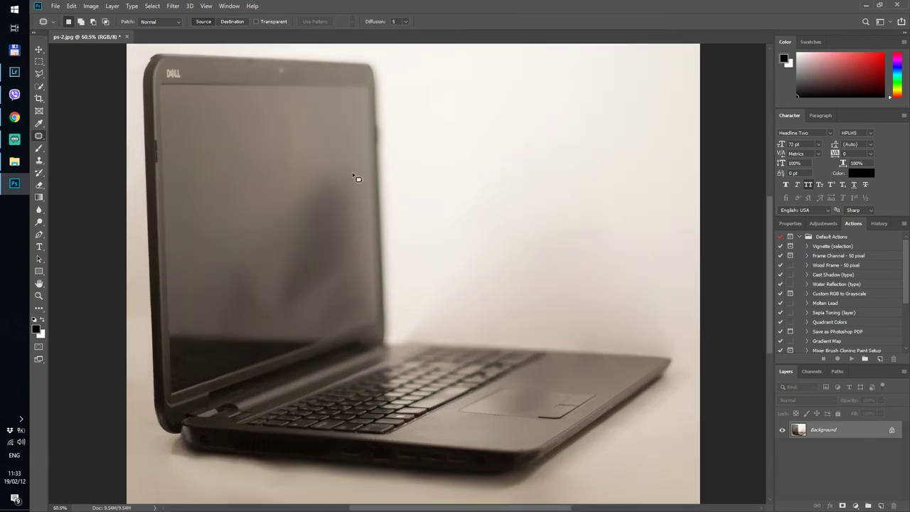
{"action": "left_click", "coordinate": [39, 74]}
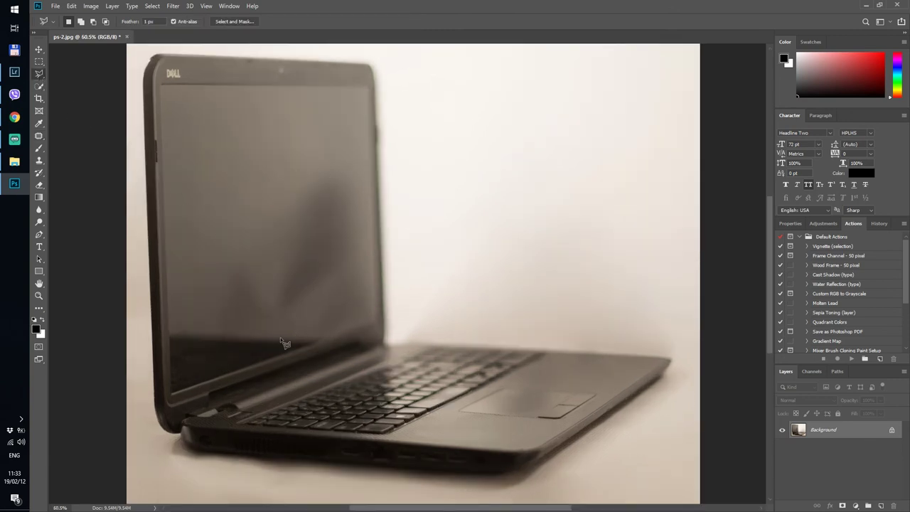
{"action": "left_click", "coordinate": [207, 331]}
{"action": "left_click", "coordinate": [317, 151]}
{"action": "left_click", "coordinate": [185, 236]}
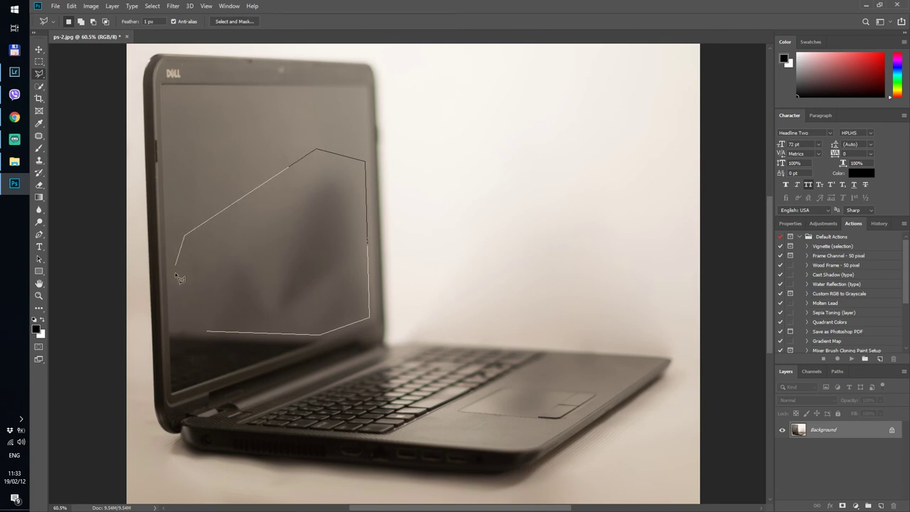
{"action": "left_click", "coordinate": [206, 334]}
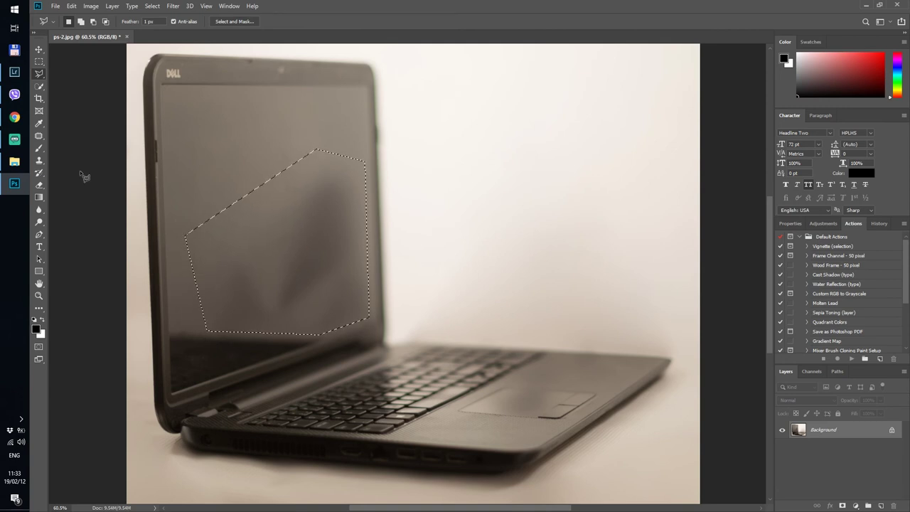
Patch the selected display reflection from the plain backdrop beside the screen with the Patch tool and deselect.
{"action": "left_click", "coordinate": [40, 135]}
{"action": "mouse_move", "coordinate": [341, 249]}
{"action": "left_mouse_down"}
{"action": "mouse_move", "coordinate": [443, 225]}
{"action": "mouse_move", "coordinate": [526, 228]}
{"action": "left_mouse_up"}
{"action": "key", "text": "ctrl+d"}
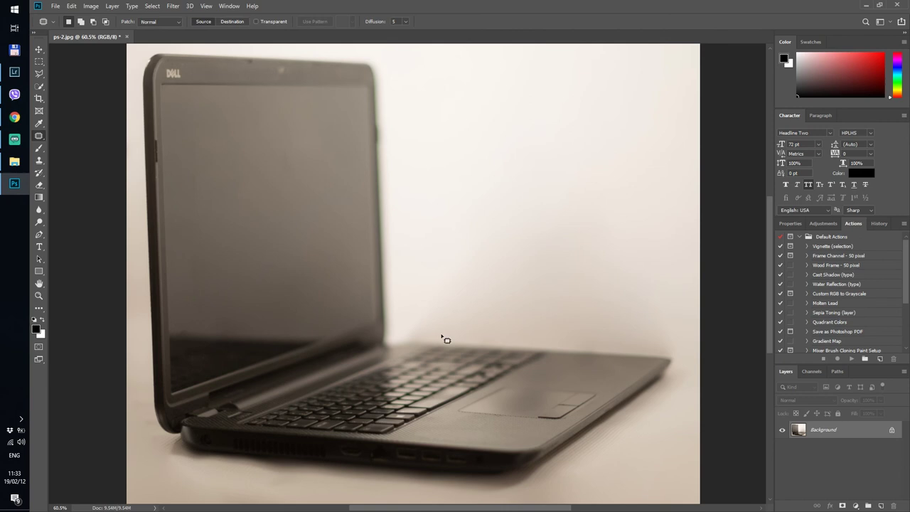
{"action": "scroll", "coordinate": [436, 353], "scroll_direction": "down", "scroll_amount": 5}
{"action": "scroll", "coordinate": [440, 359], "scroll_direction": "up", "scroll_amount": 5}
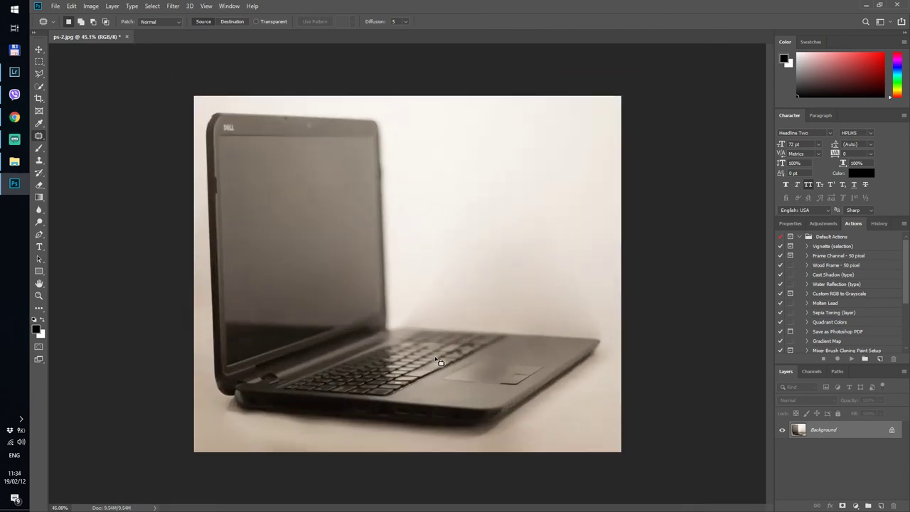